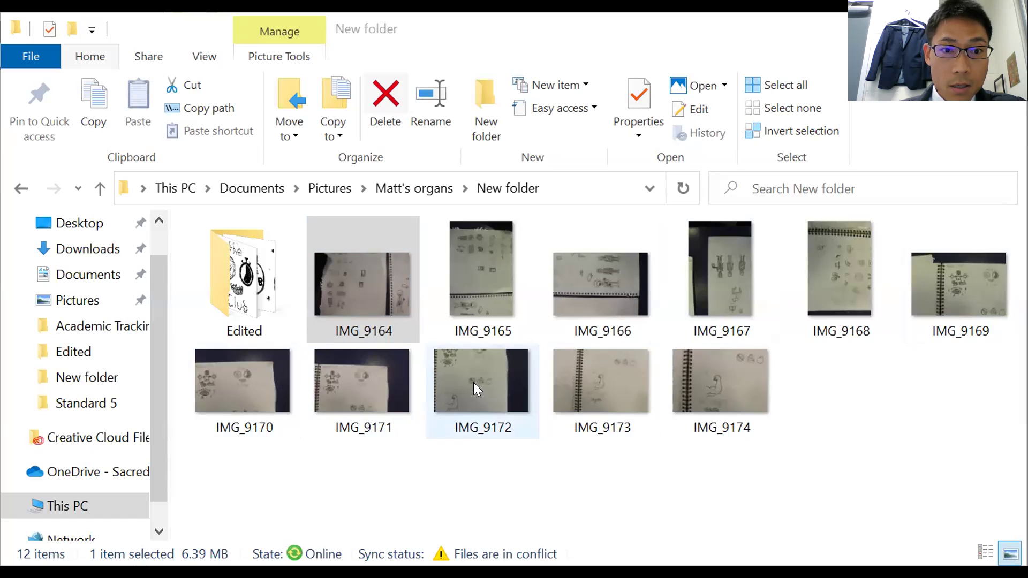
# - Open the photo IMG_9171.JPG from File Explorer in Adobe Photoshop 2021
pyautogui.click(358, 383)
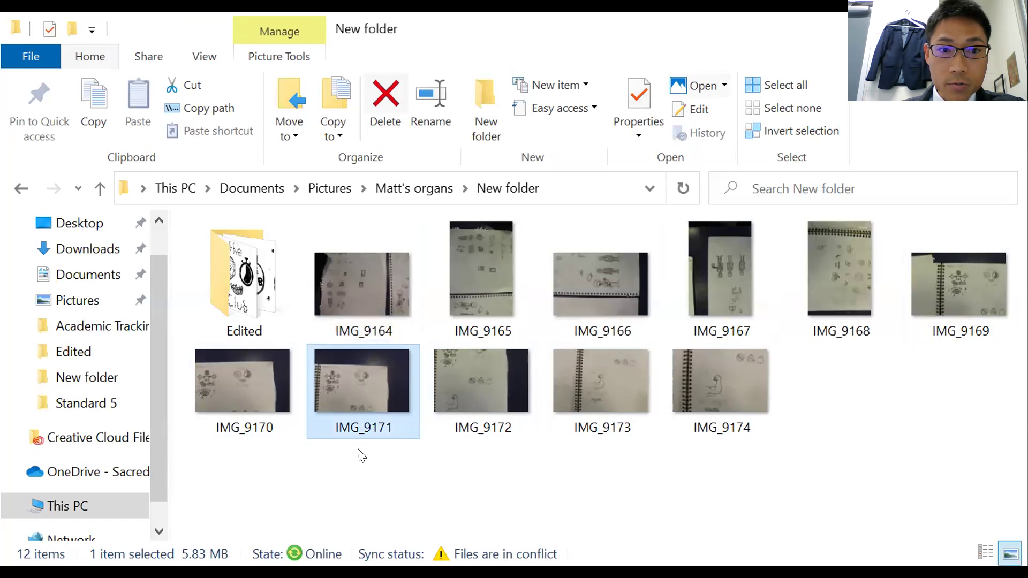
pyautogui.rightClick(356, 381)
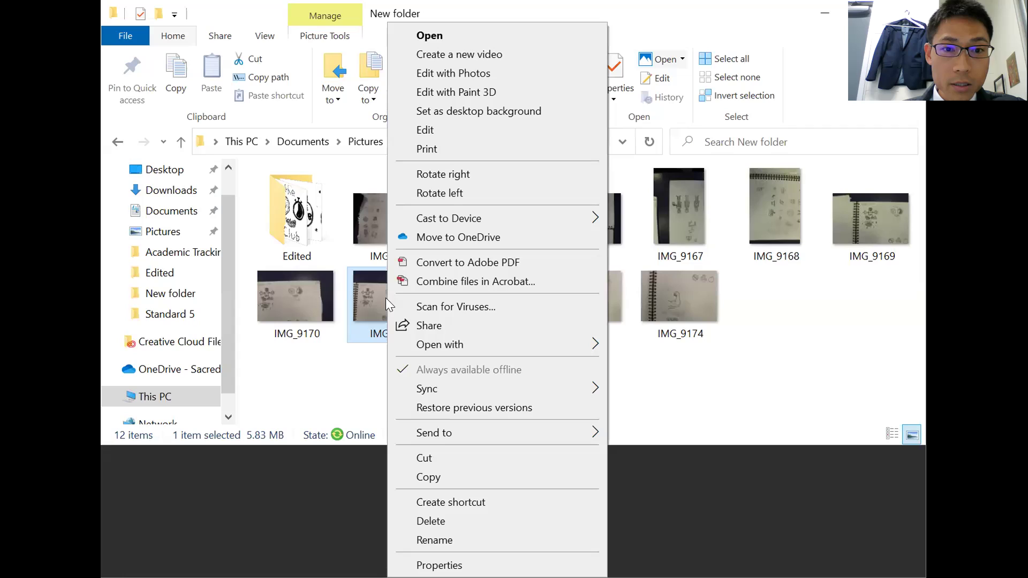
pyautogui.moveTo(449, 340)
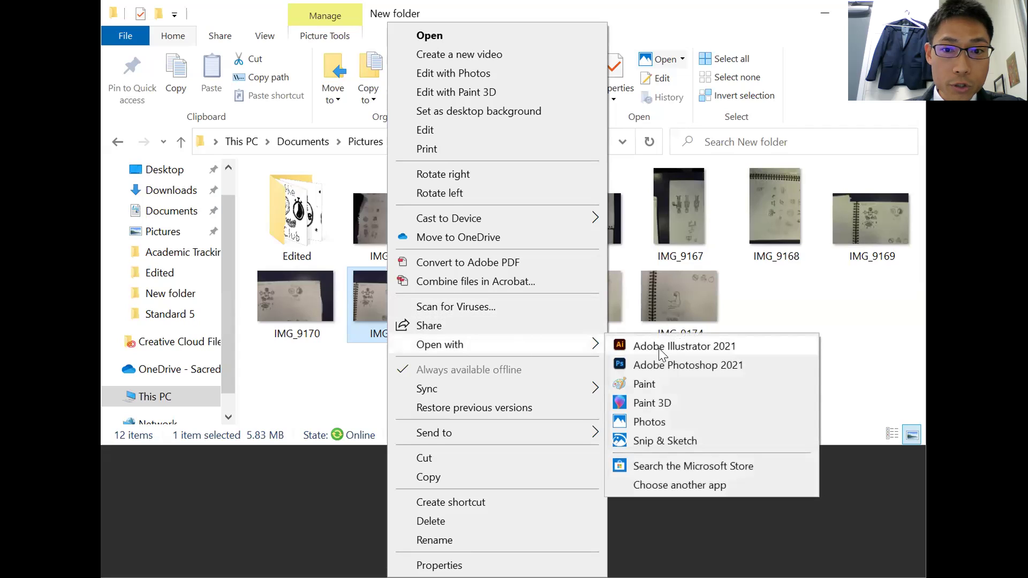
pyautogui.click(664, 367)
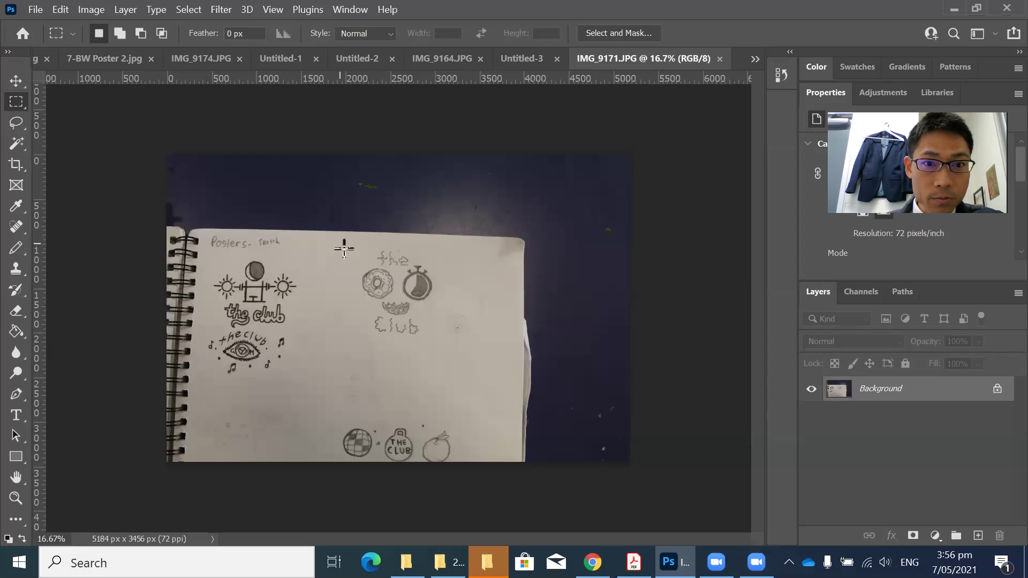
# - Marquee-select the 'the club' donut-and-stopwatch drawing and copy it to the clipboard
pyautogui.moveTo(338, 242); pyautogui.dragTo(455, 345)
pyautogui.click(449, 356)
pyautogui.hotkey('ctrl', 'z')
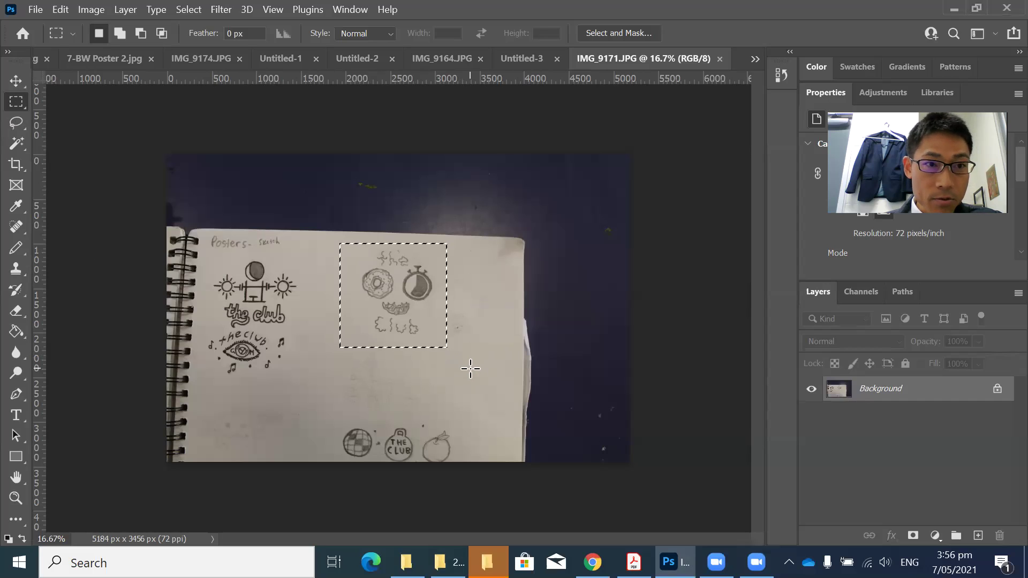
pyautogui.click(59, 10)
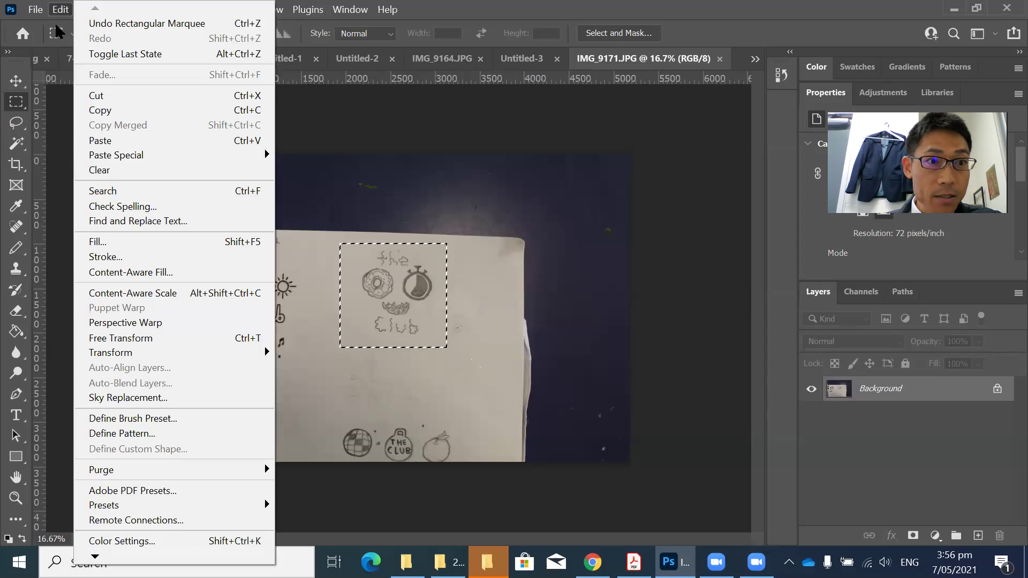
pyautogui.click(106, 110)
pyautogui.click(36, 12)
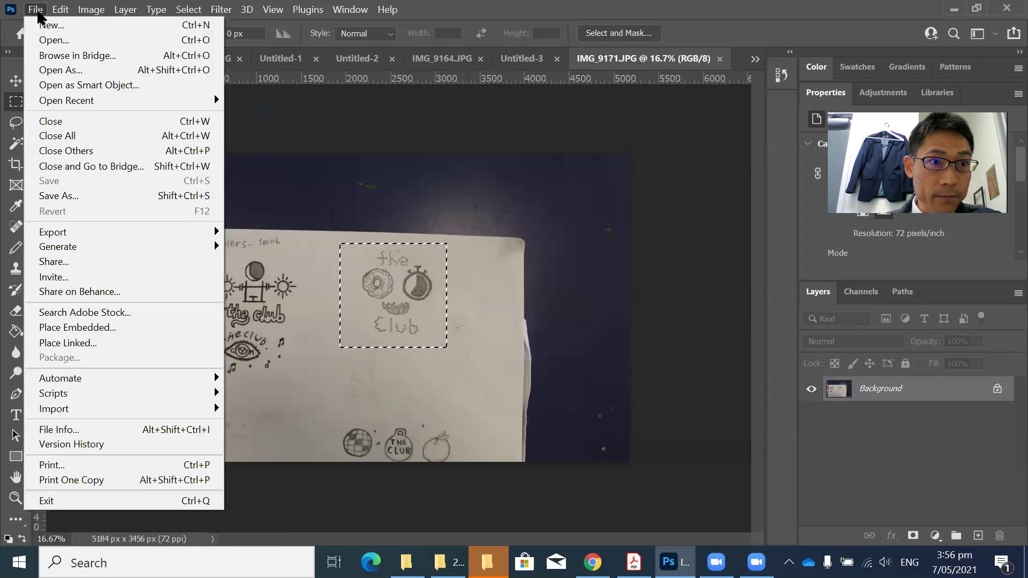
# - Create a new 1195 × 1165 px document from the Clipboard preset
pyautogui.click(39, 27)
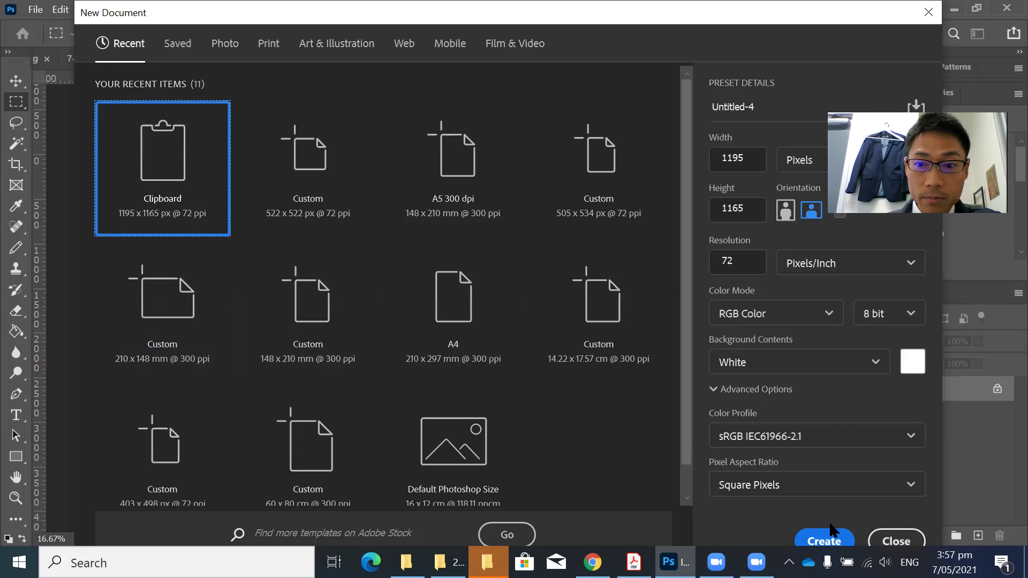
pyautogui.click(831, 541)
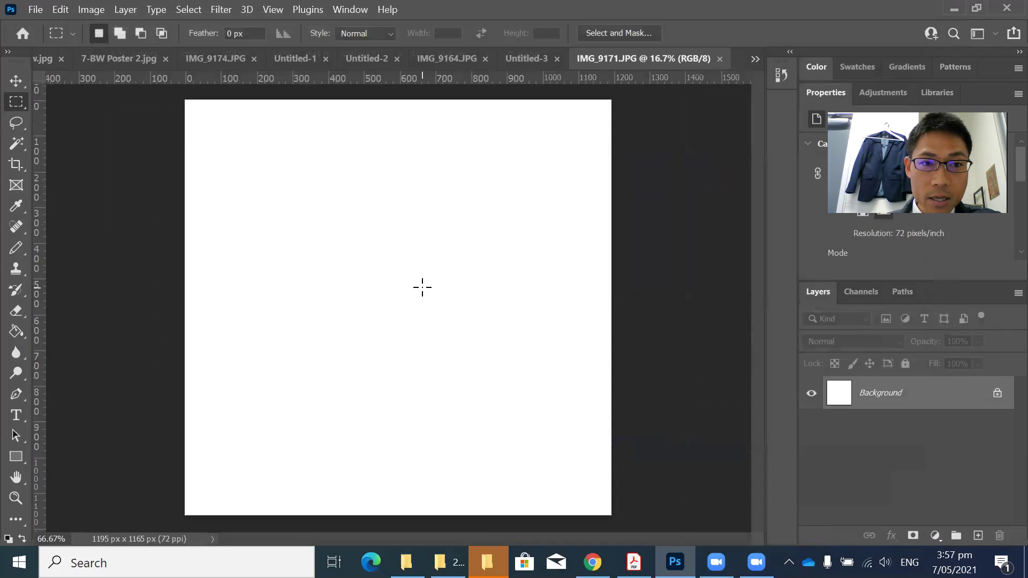
# - Paste the sketch into Untitled-4 as Layer 1 and add a Black & White adjustment layer
pyautogui.click(63, 11)
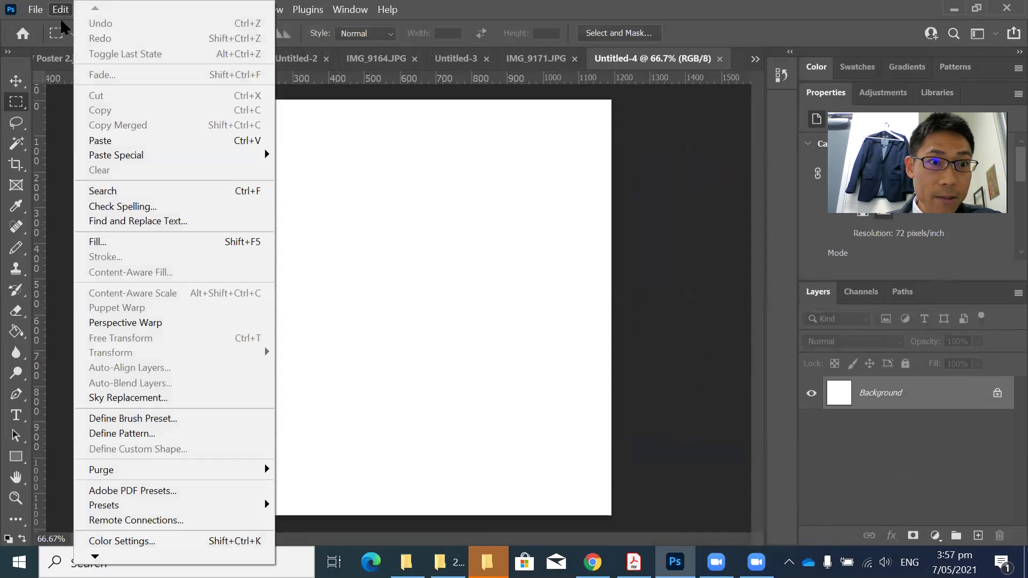
pyautogui.click(125, 142)
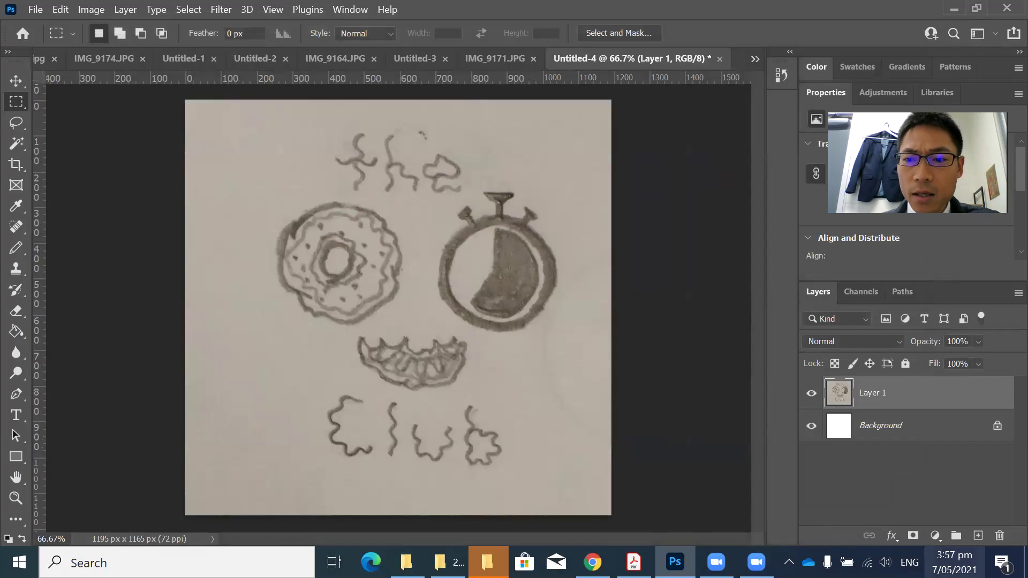
pyautogui.click(935, 535)
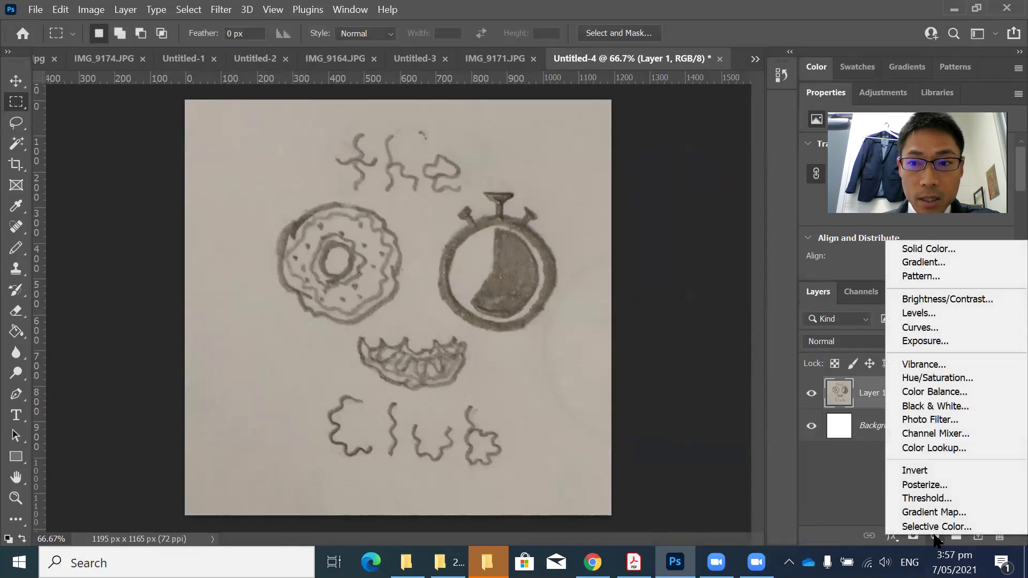
pyautogui.click(911, 405)
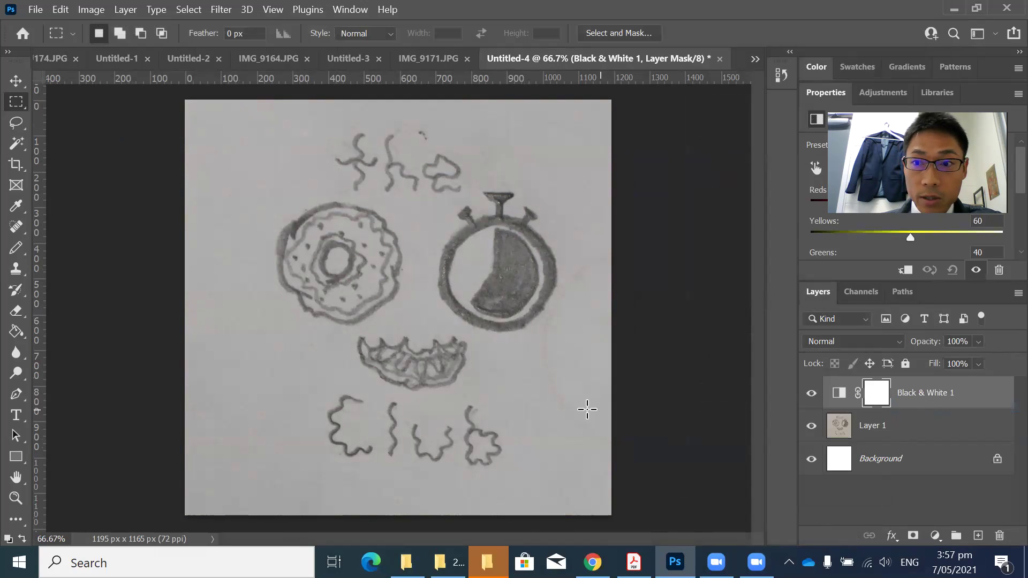
# - Add an Exposure adjustment layer above Layer 1 with exposure set to 1
pyautogui.click(913, 431)
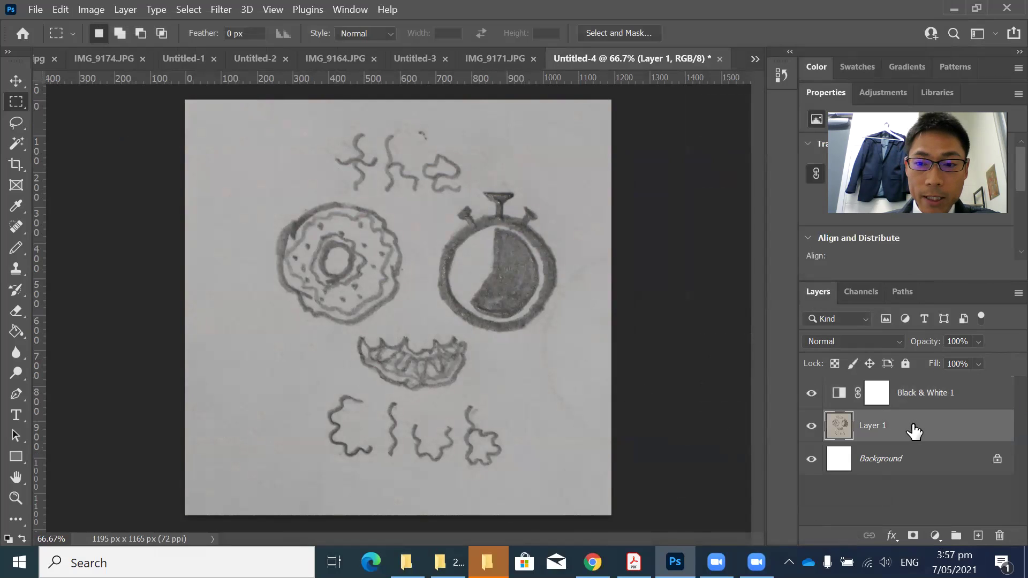
pyautogui.click(934, 535)
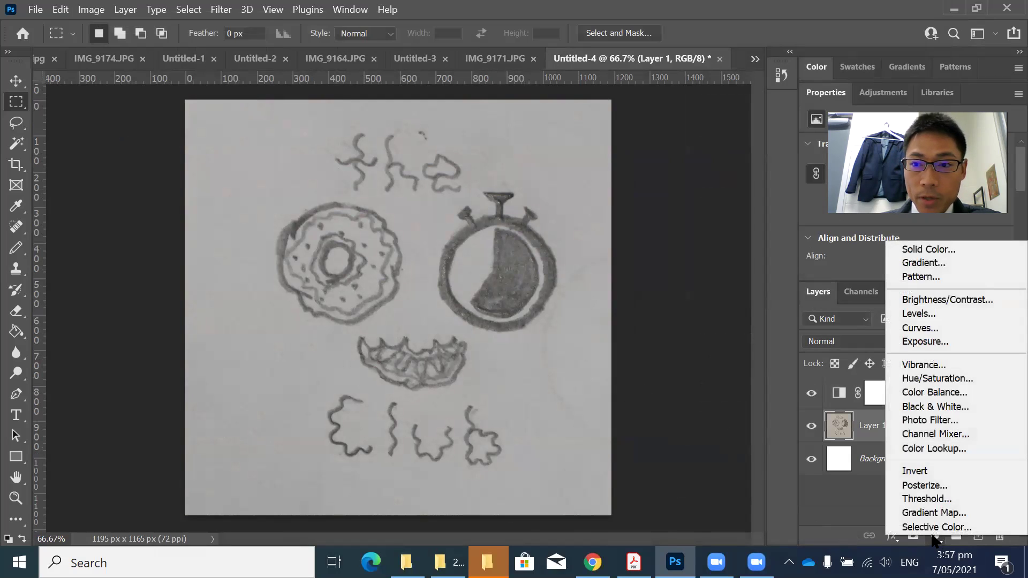
pyautogui.click(925, 341)
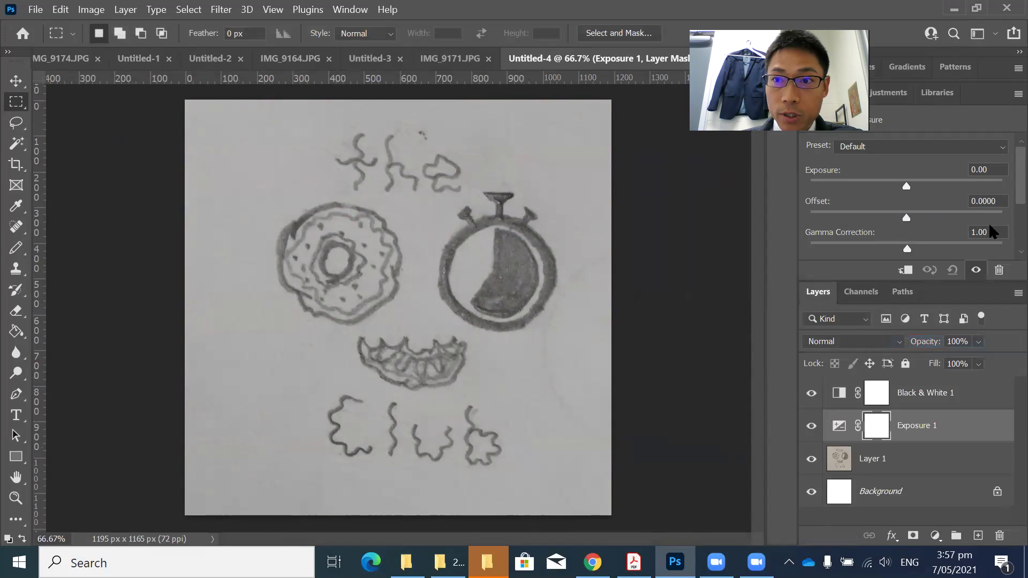
pyautogui.click(1001, 169)
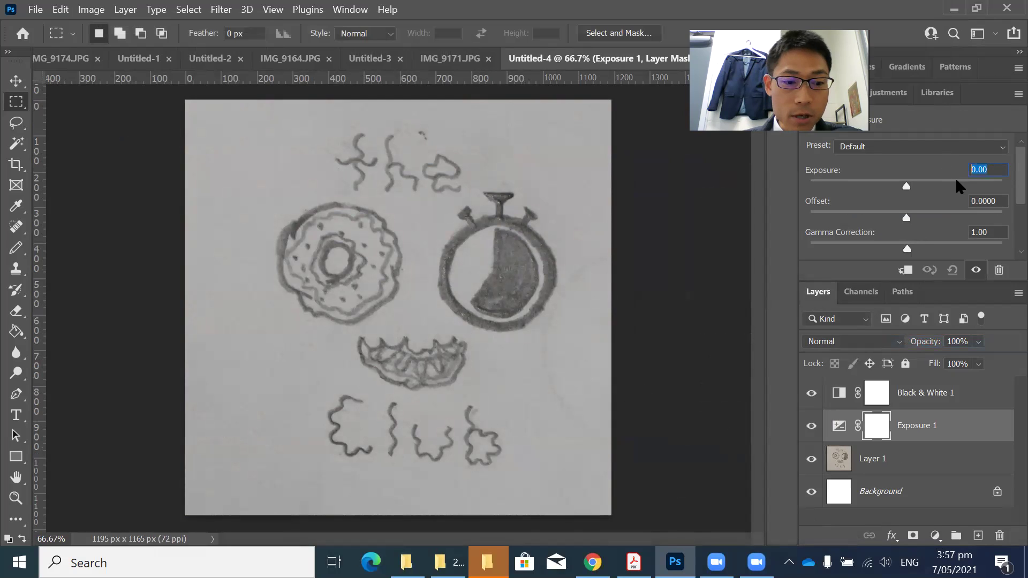
pyautogui.write('1')
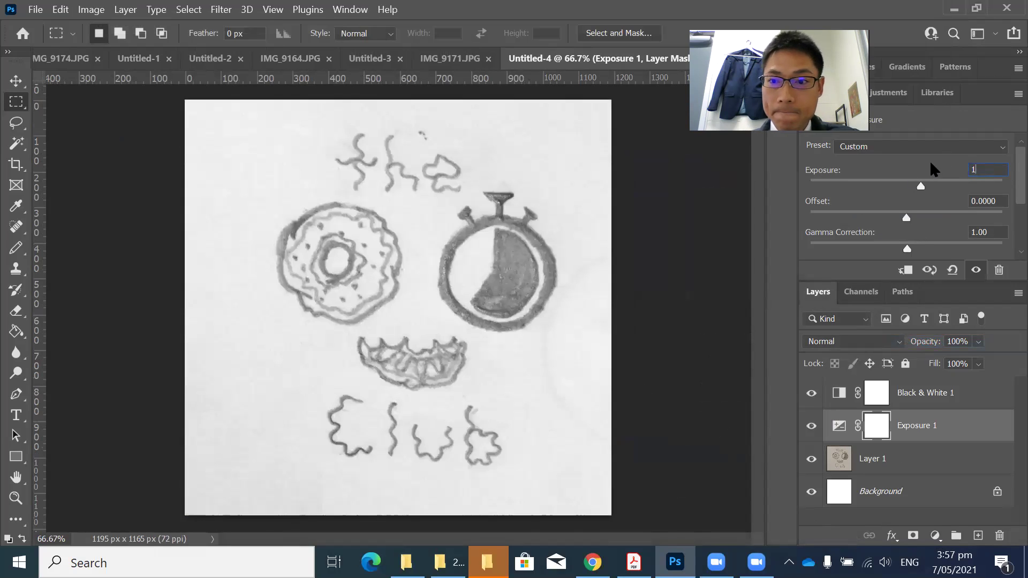
pyautogui.click(907, 460)
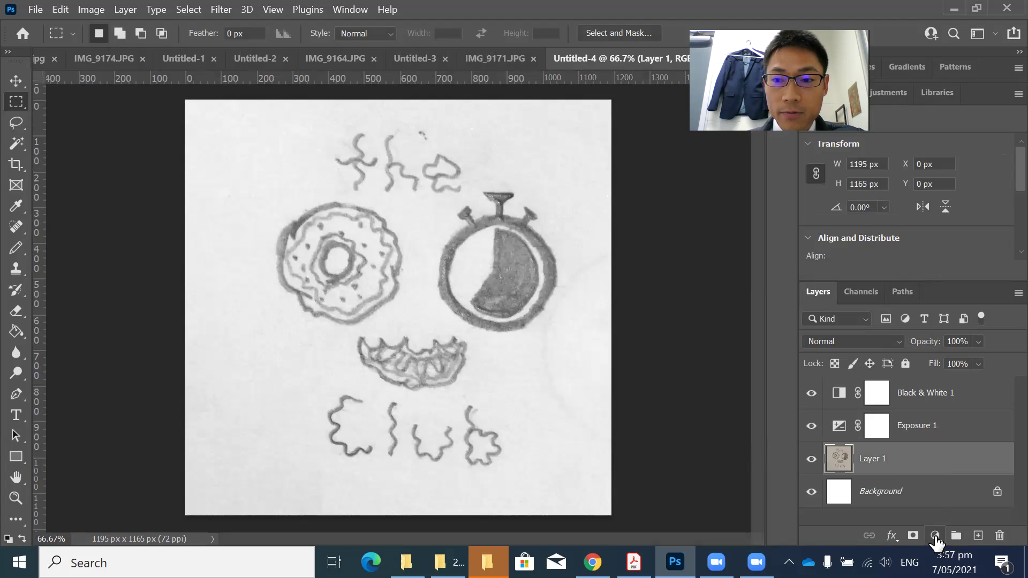
# - Add a Levels adjustment layer with black input 34 and white input 200
pyautogui.click(935, 535)
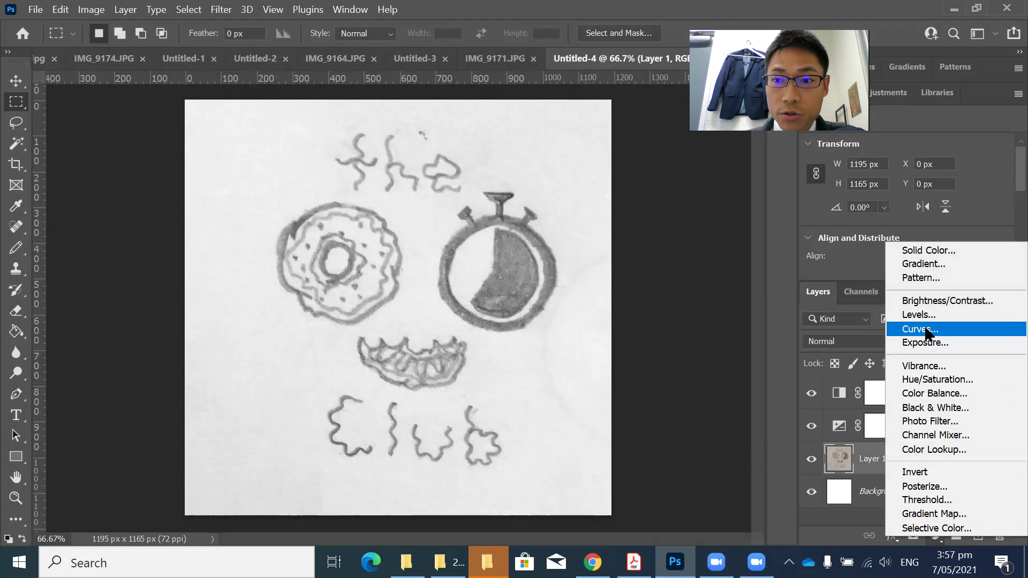
pyautogui.click(925, 324)
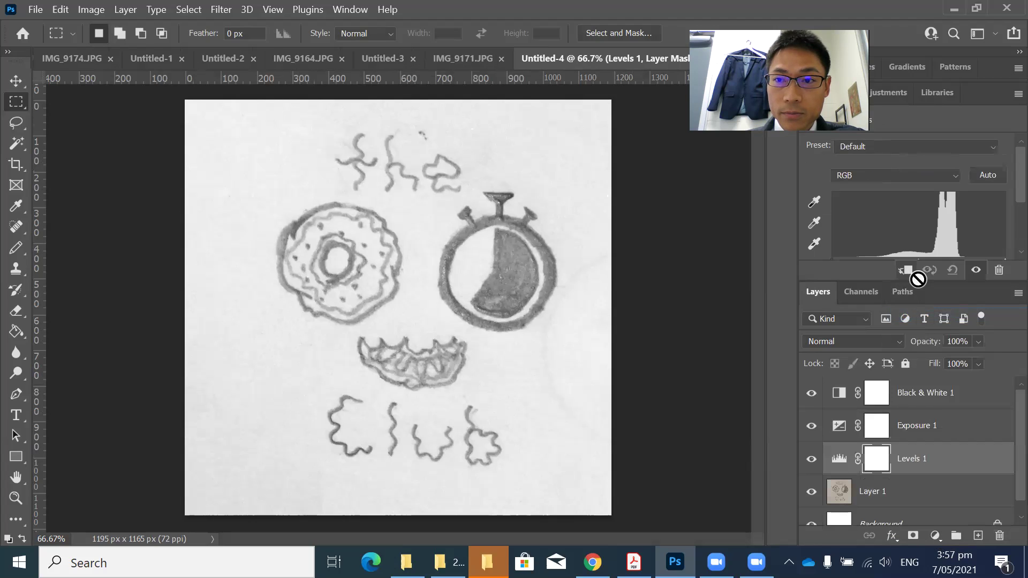
pyautogui.scroll(-2, 909, 207)
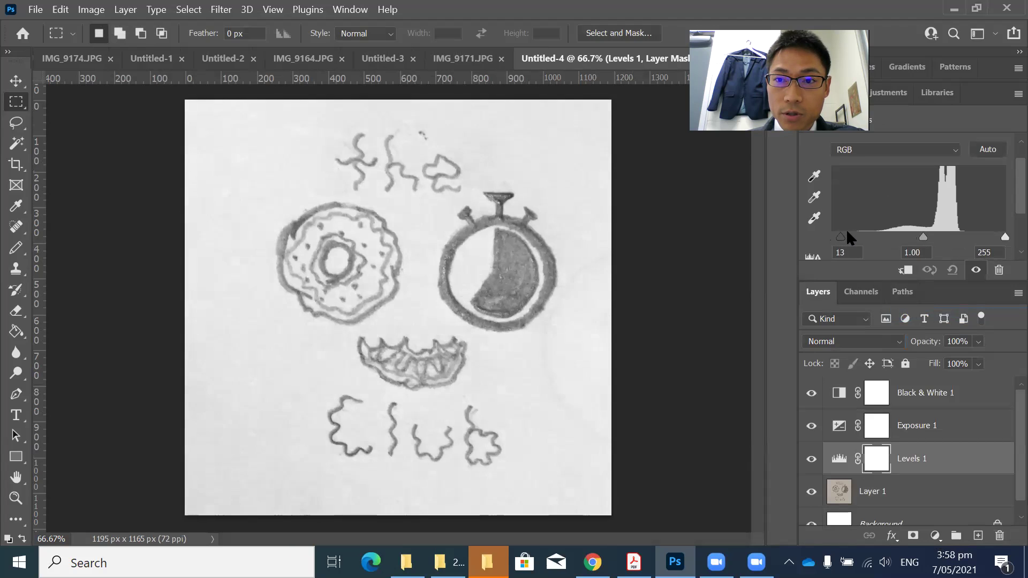
pyautogui.moveTo(846, 232); pyautogui.dragTo(855, 233)
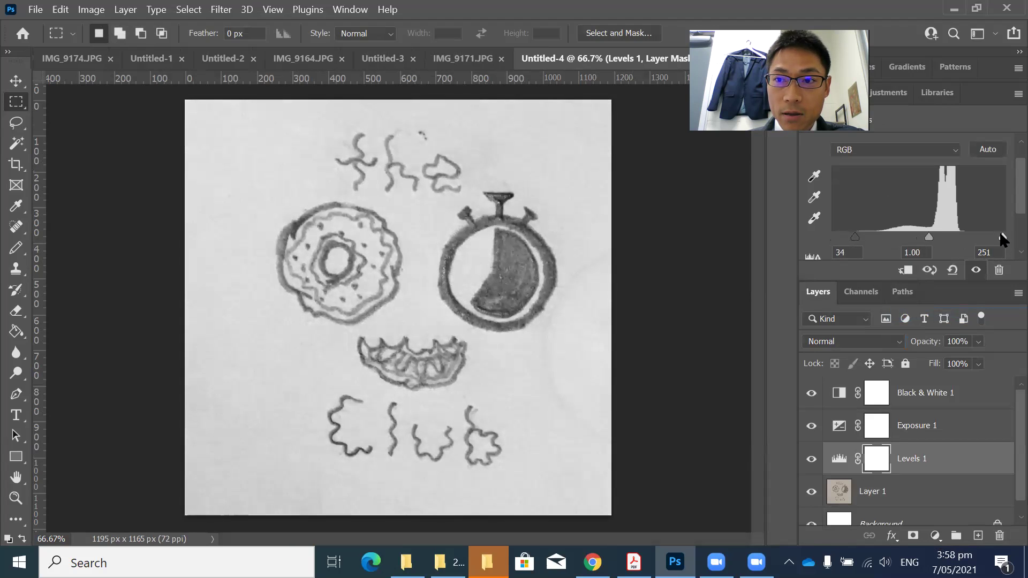
pyautogui.moveTo(1001, 236); pyautogui.dragTo(968, 234)
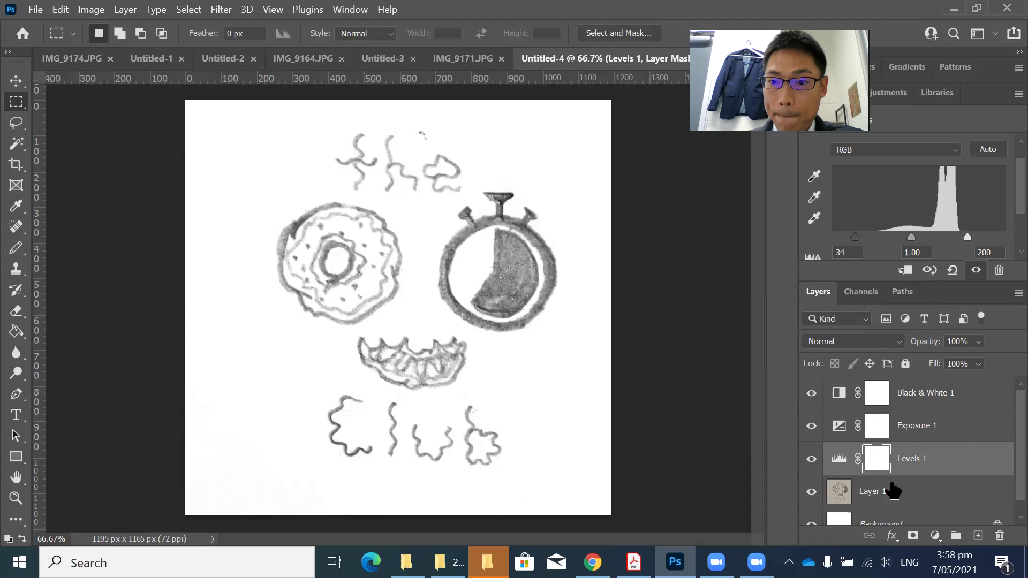
# - Add a Curves layer above Layer 1, lowering the upper point and raising a lower point
pyautogui.click(925, 492)
pyautogui.scroll(-1, 924, 489)
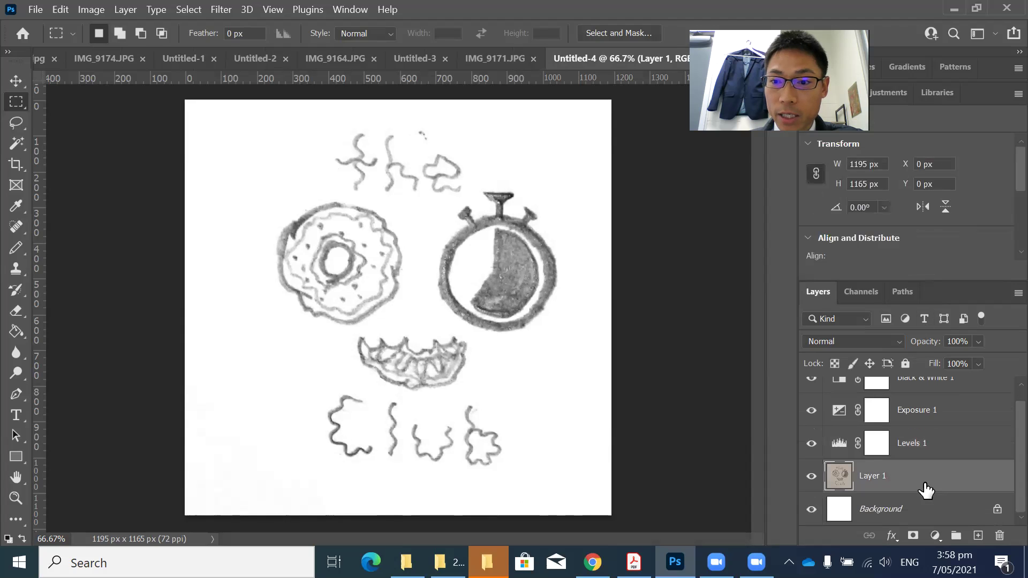
pyautogui.click(935, 535)
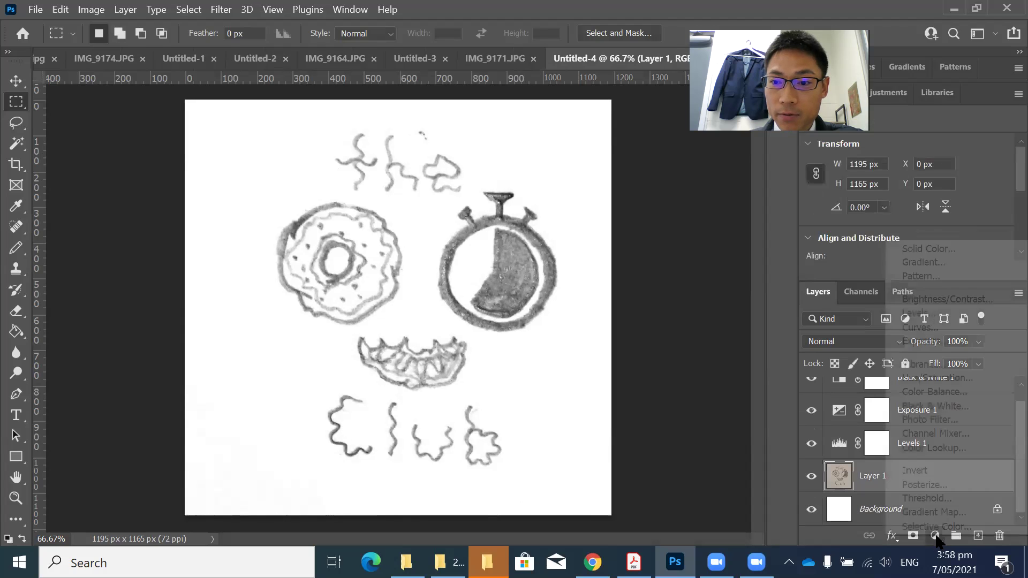
pyautogui.click(927, 328)
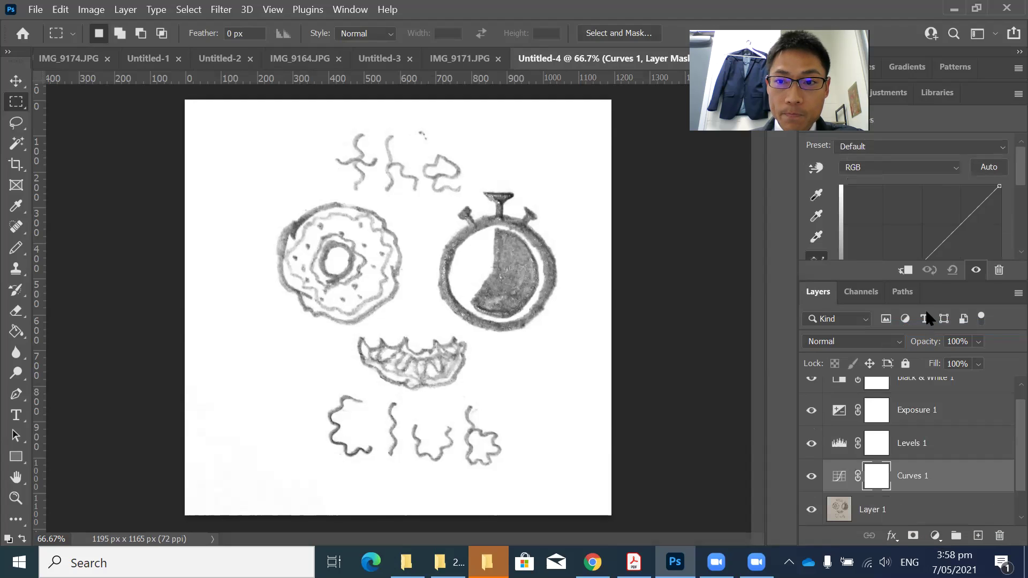
pyautogui.scroll(-2, 953, 238)
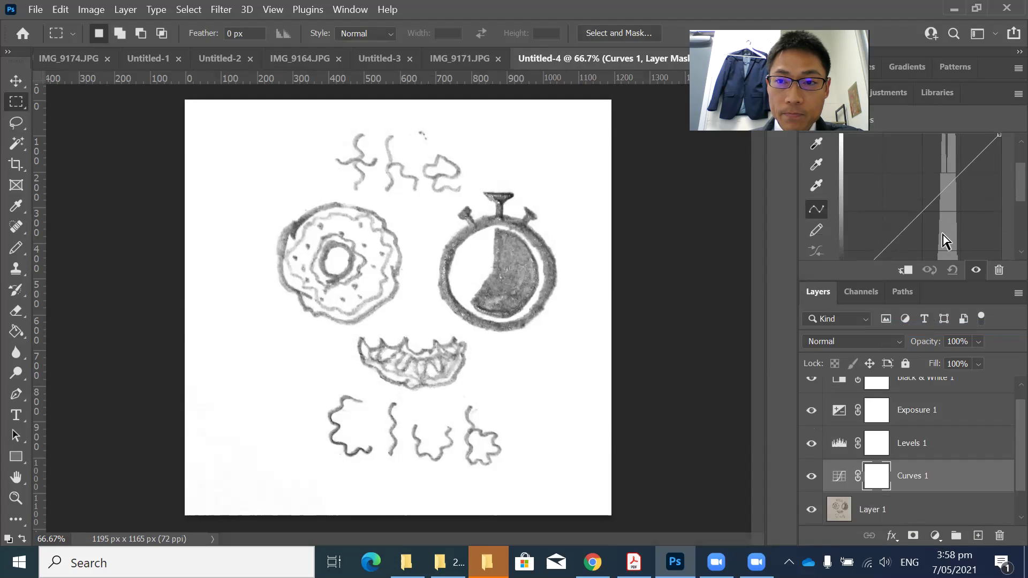
pyautogui.scroll(-1, 942, 241)
pyautogui.moveTo(945, 184); pyautogui.dragTo(955, 179)
pyautogui.click(903, 226)
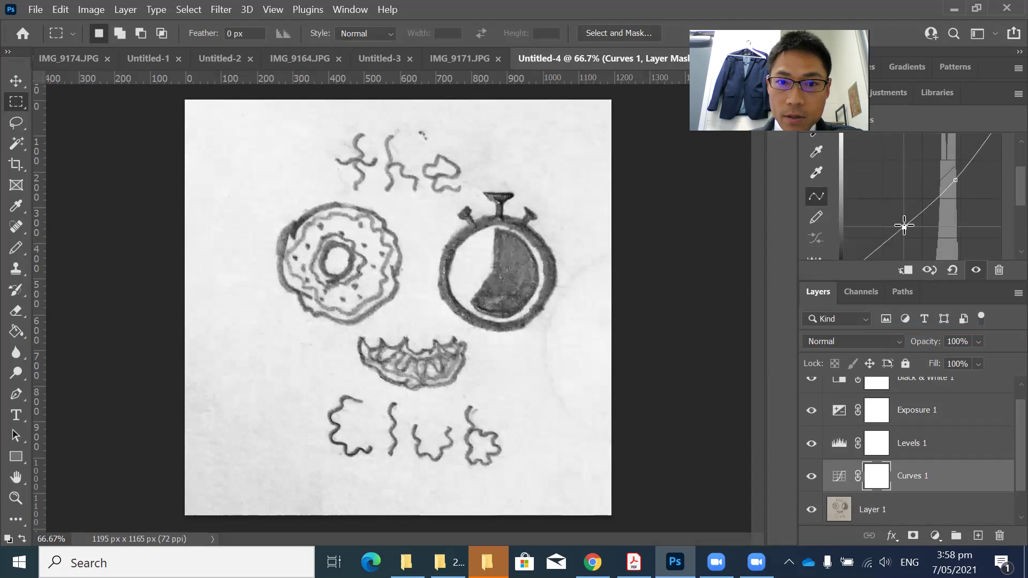
pyautogui.moveTo(903, 226); pyautogui.dragTo(904, 219)
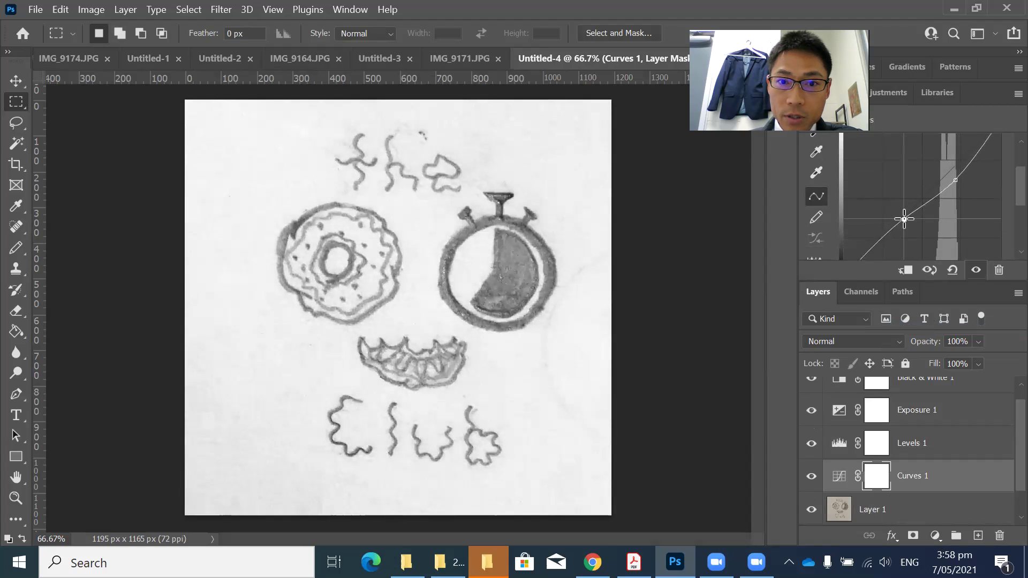
pyautogui.moveTo(957, 177); pyautogui.dragTo(956, 180)
pyautogui.moveTo(903, 218); pyautogui.dragTo(902, 219)
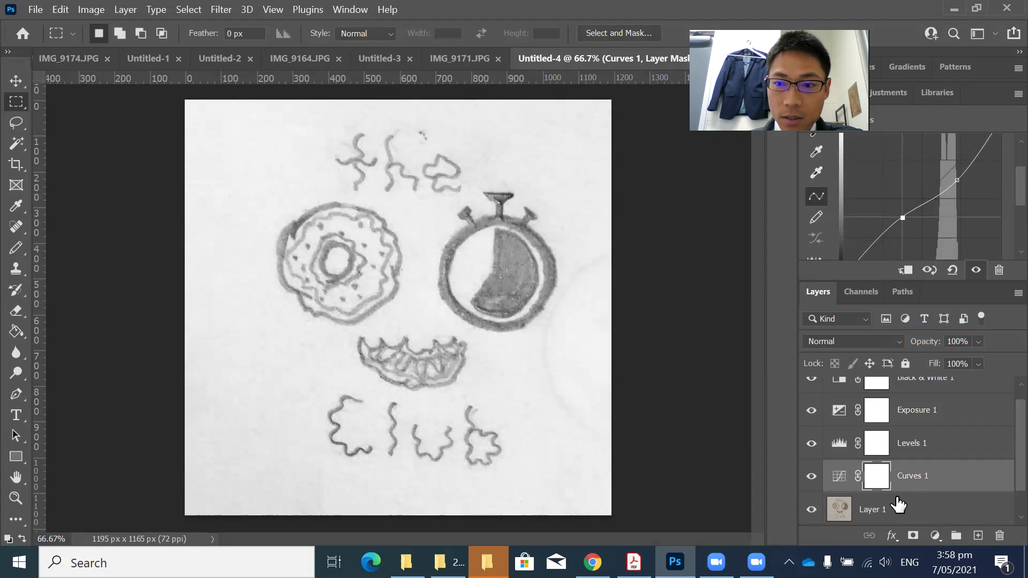
pyautogui.click(901, 509)
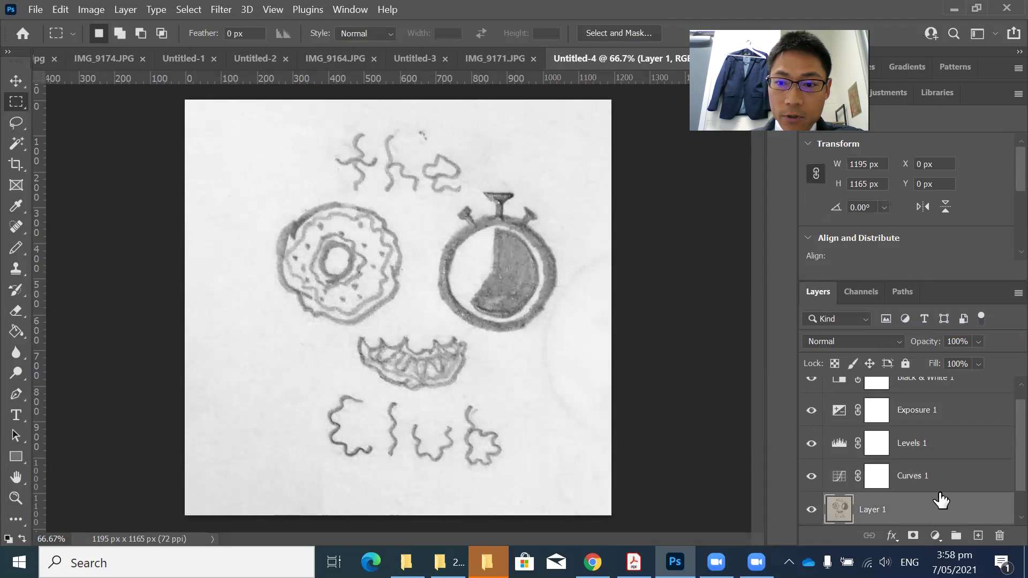
# - Add a Brightness/Contrast adjustment layer with contrast 100 and brightness -6
pyautogui.scroll(-1, 938, 498)
pyautogui.click(935, 536)
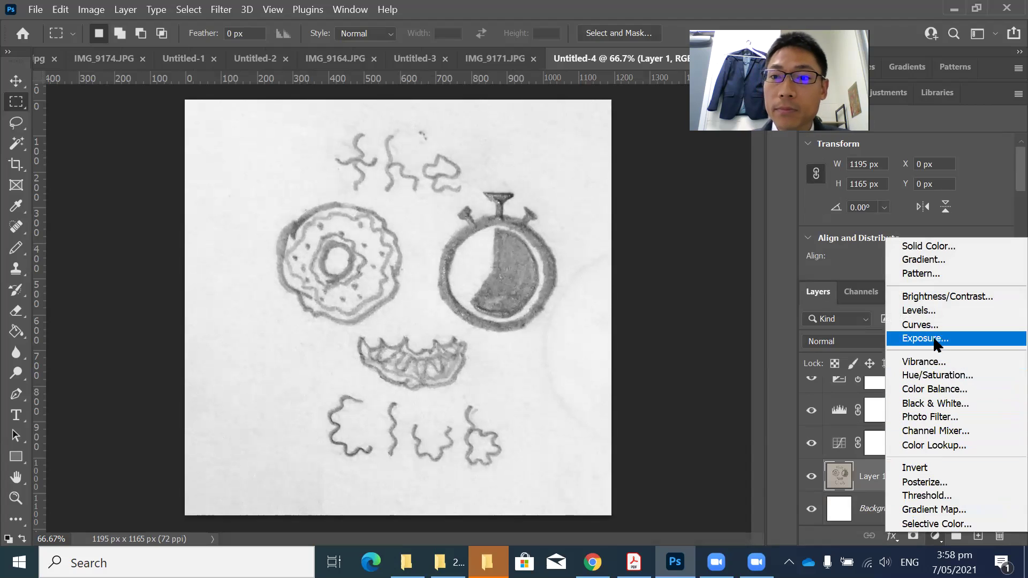
pyautogui.click(937, 296)
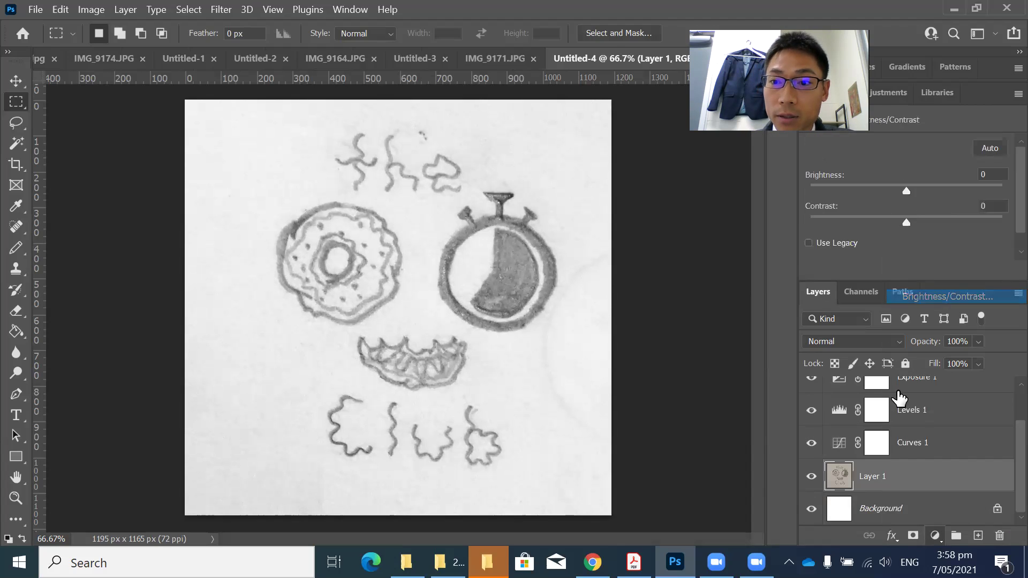
pyautogui.scroll(1, 910, 430)
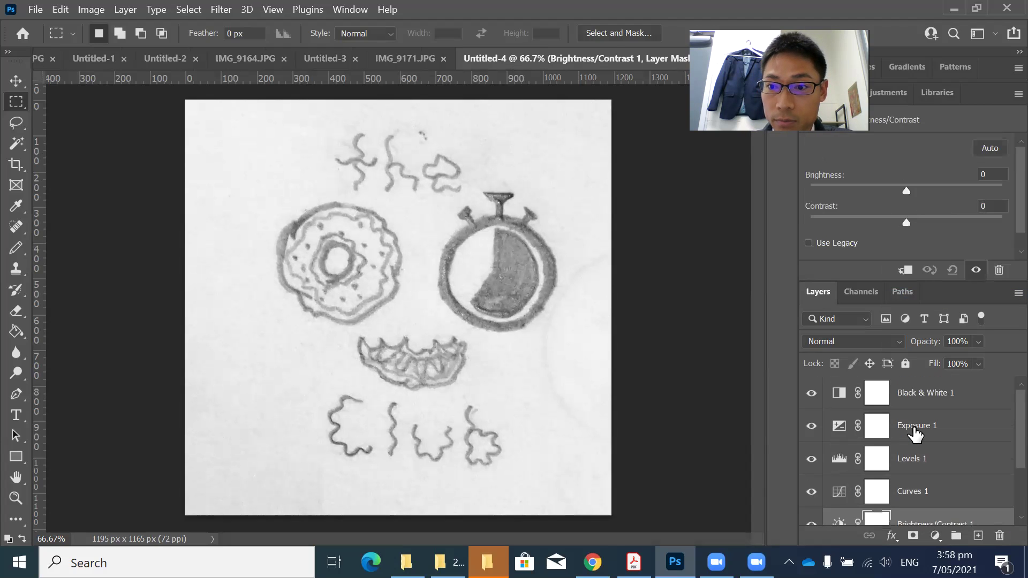
pyautogui.scroll(-2, 914, 436)
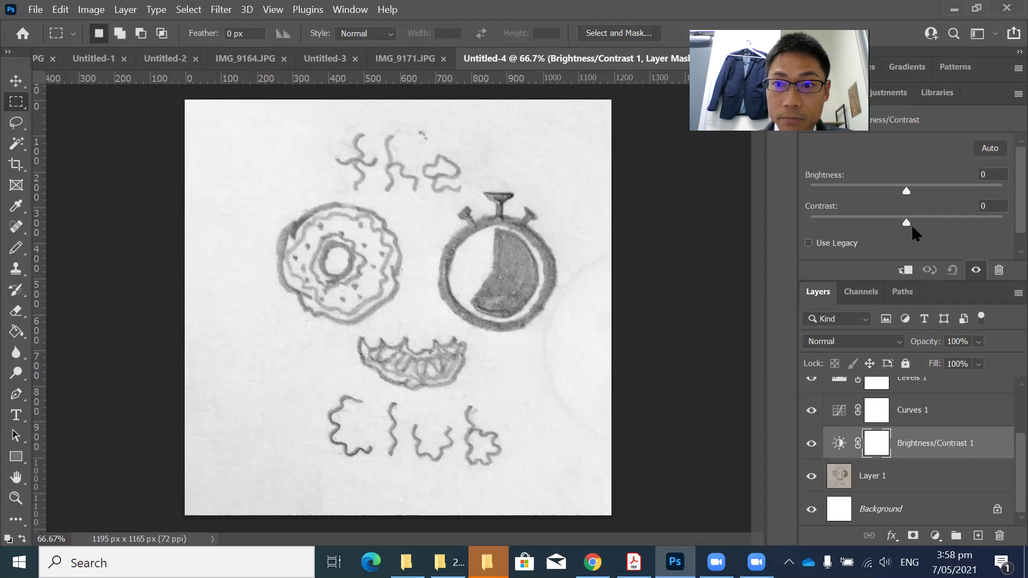
pyautogui.moveTo(911, 222); pyautogui.dragTo(1001, 216)
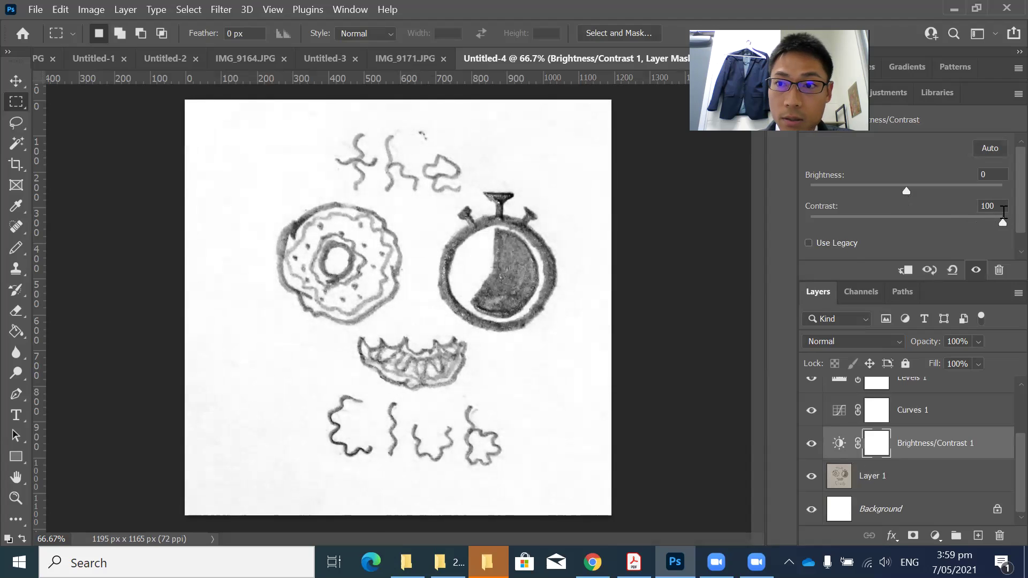
pyautogui.moveTo(905, 194); pyautogui.dragTo(902, 190)
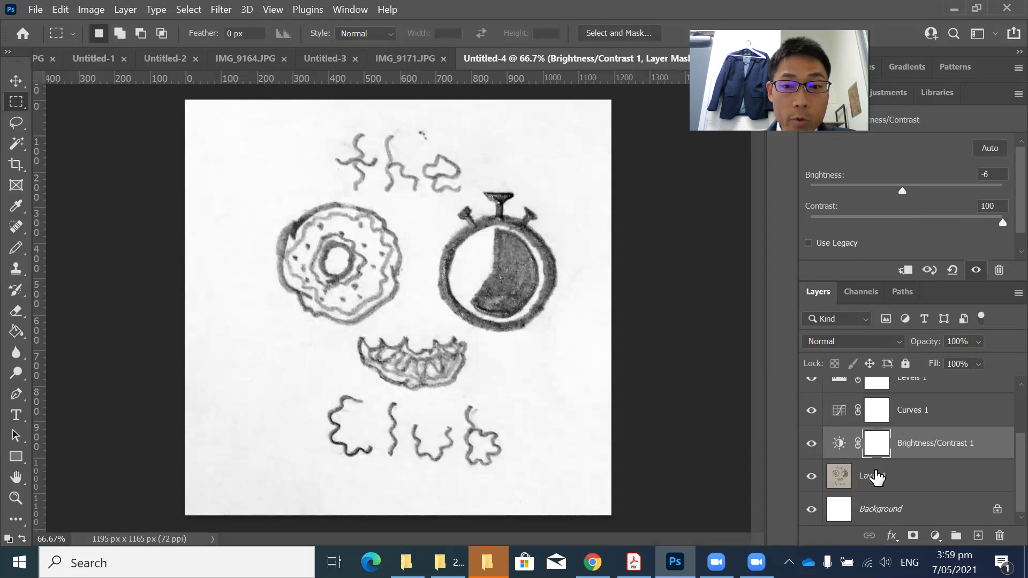
# - Flatten Untitled-4 with Layer > Flatten Image into one Background layer
pyautogui.click(124, 8)
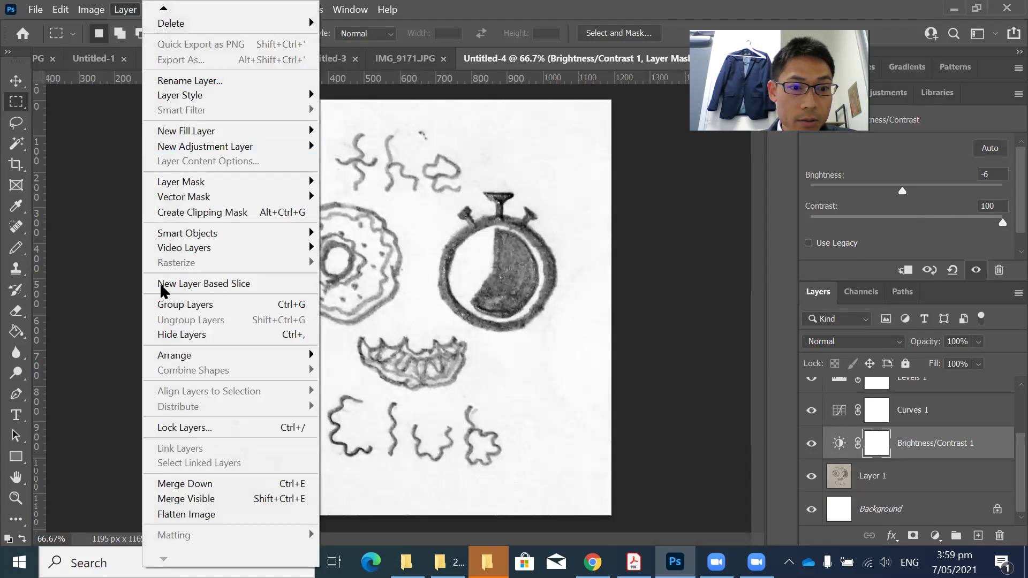
pyautogui.click(187, 514)
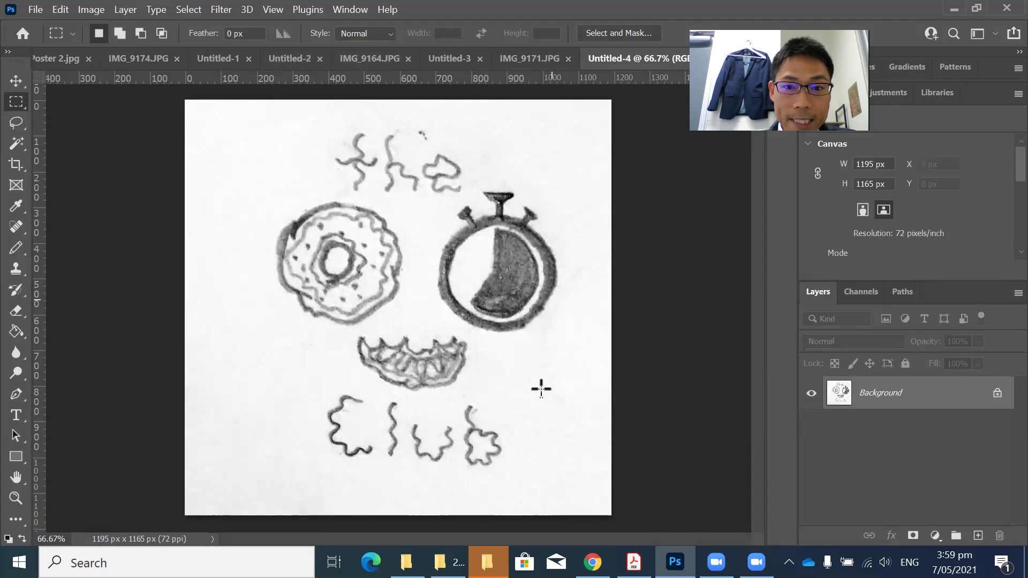